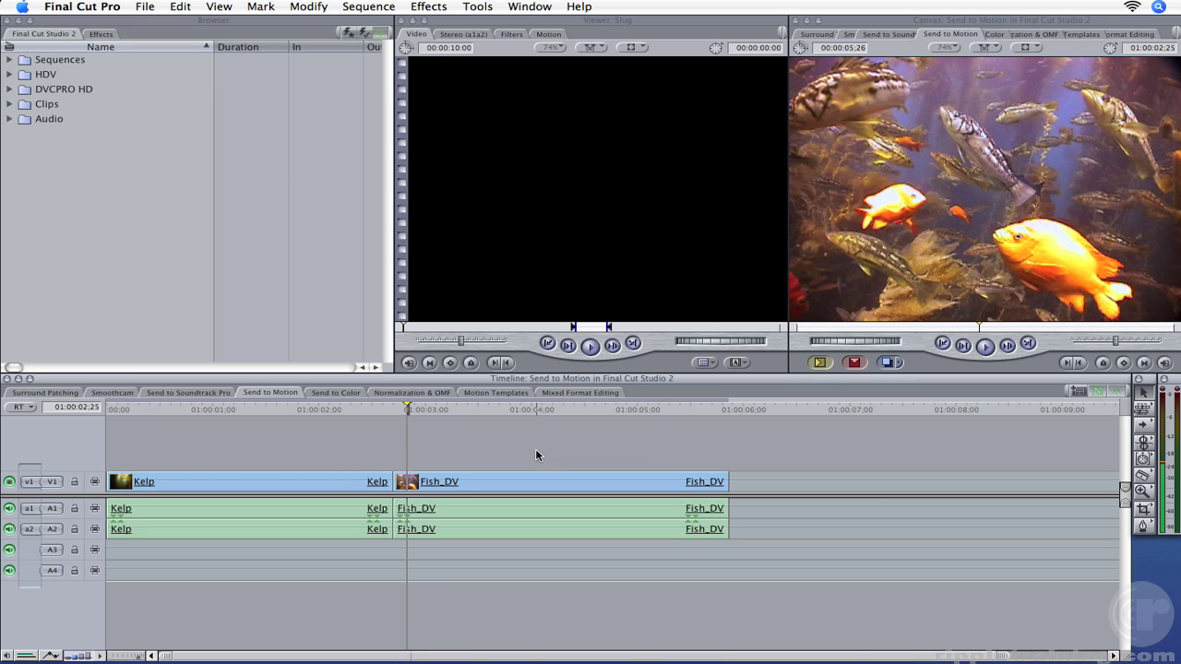
Step: Set the Fish_DV clip's speed to 20%, play it back, and fit the sequence to the window
left_click(496, 486)
key("super+j")
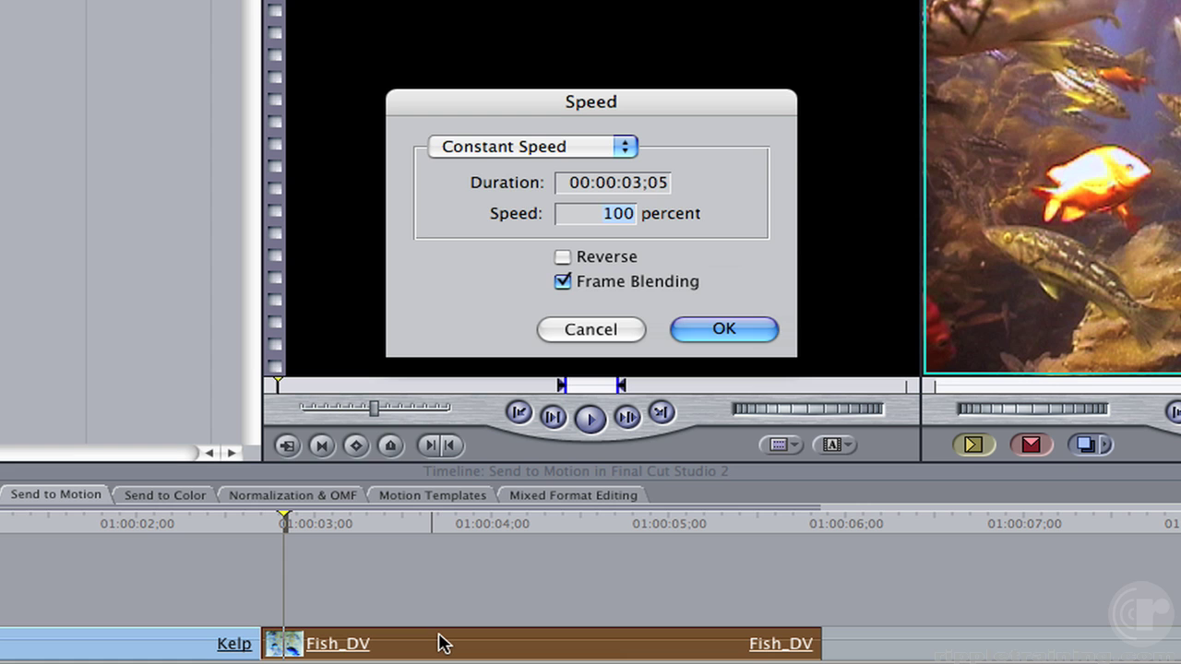
type("20")
key("Return")
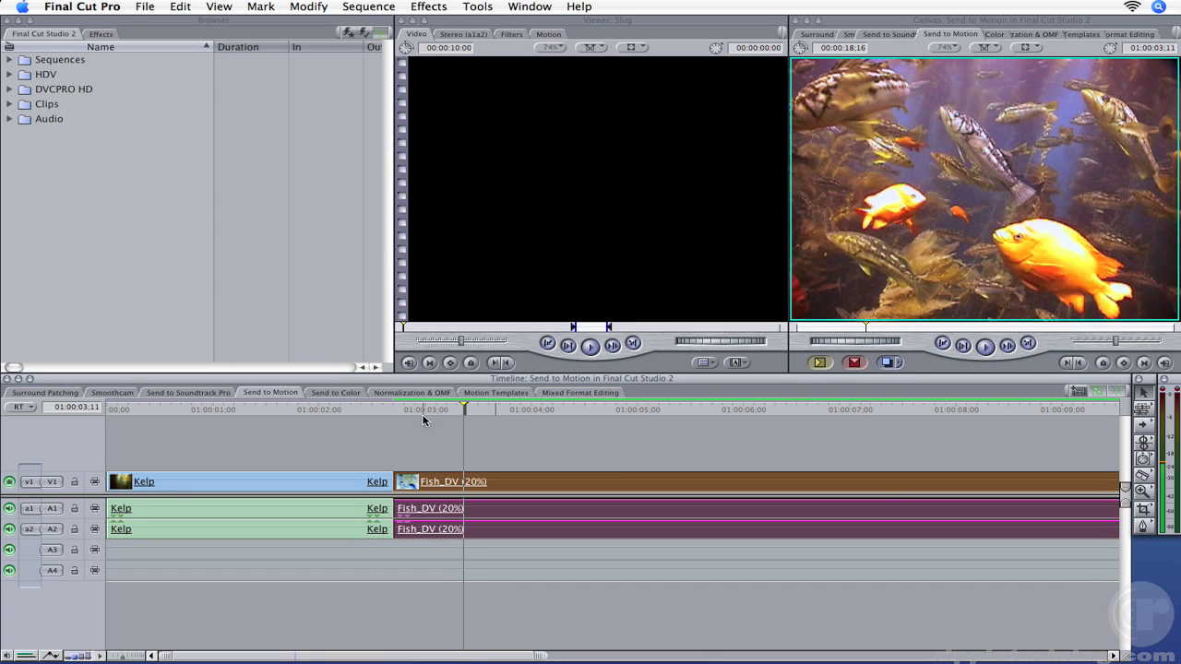
key("space")
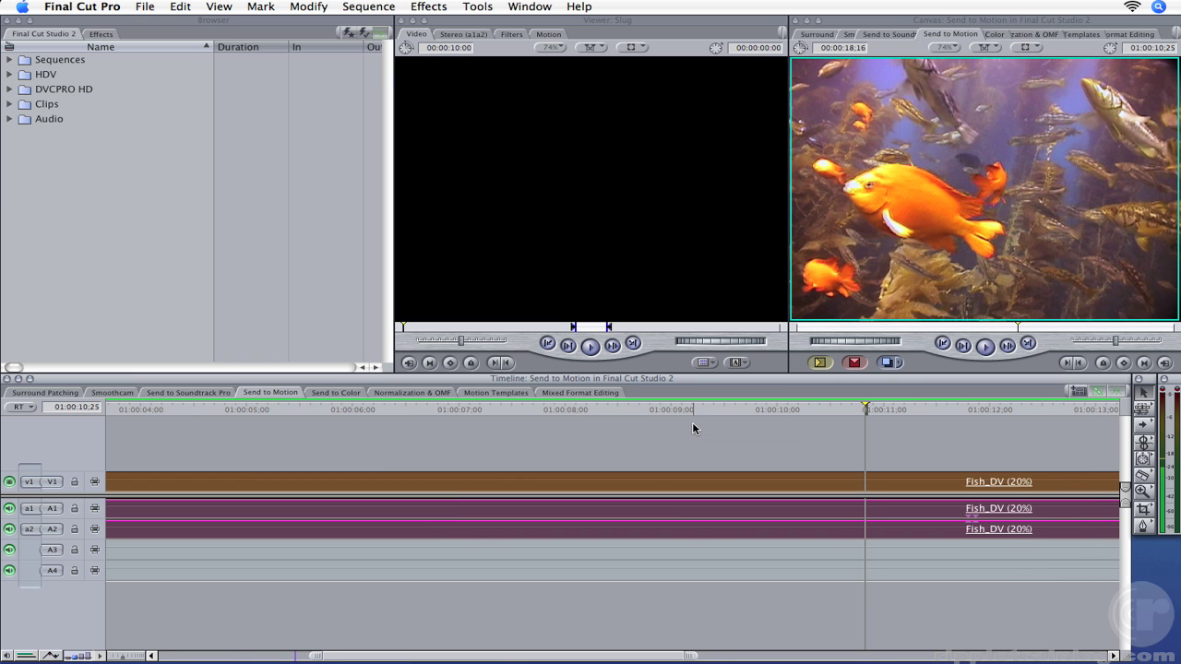
key("shift+z")
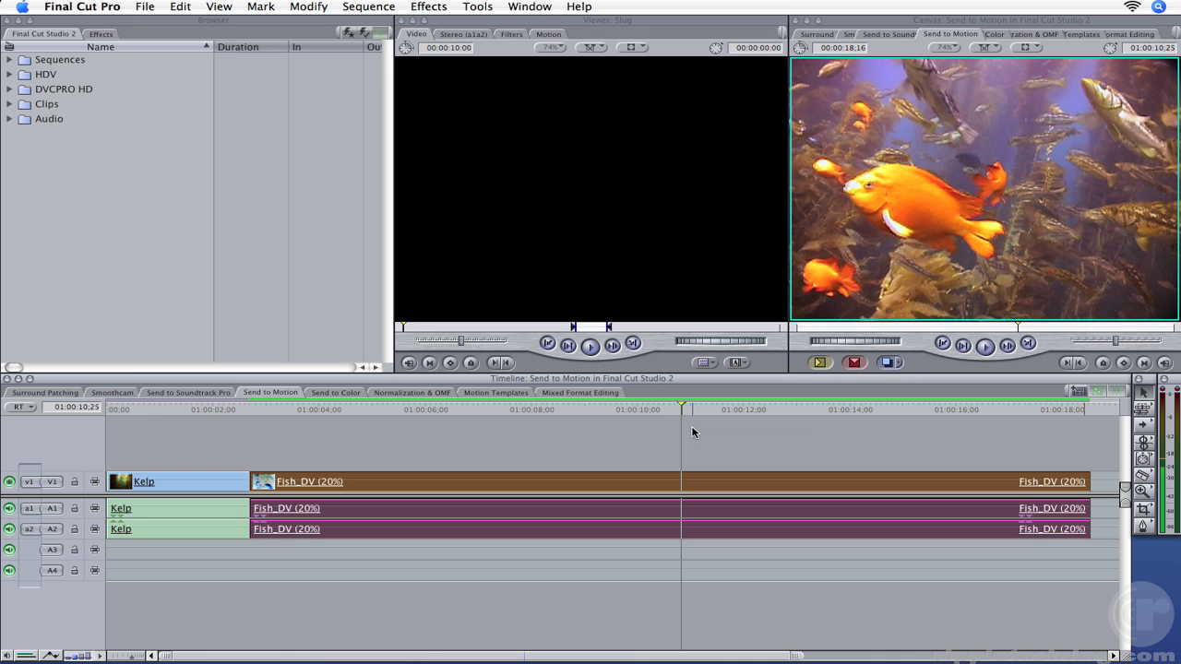
Step: Send the Fish_DV clip to a new Motion project named 'Fish Retime'
right_click(686, 478)
mouse_move(706, 481)
left_click(833, 478)
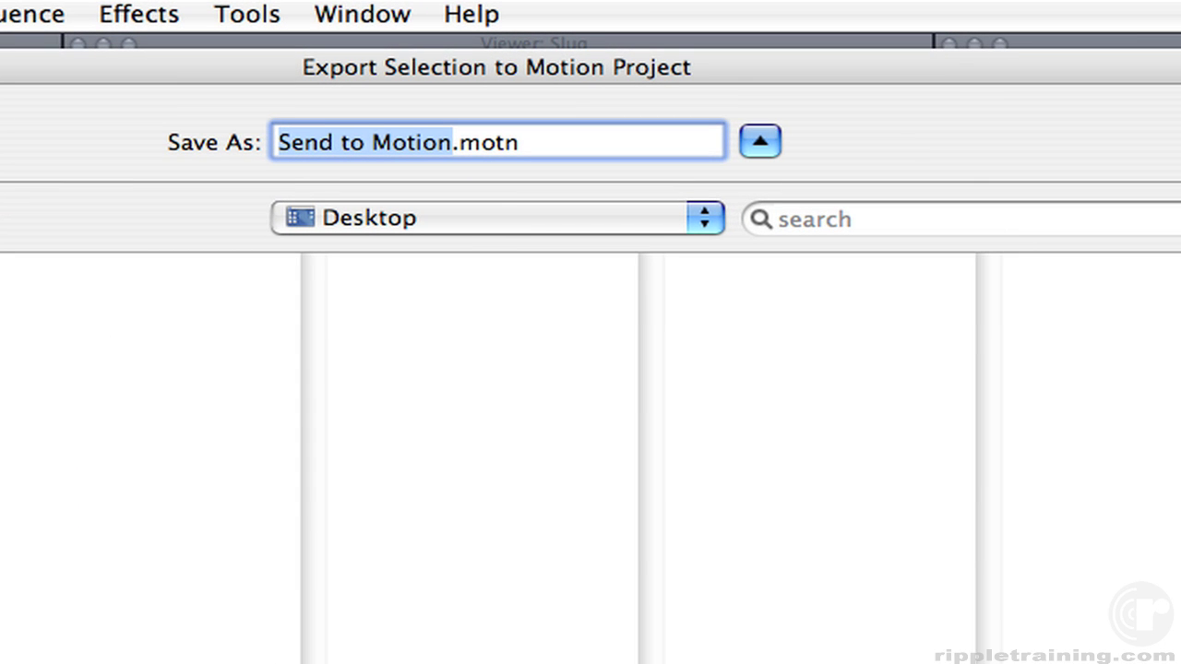
type("Fish Retime")
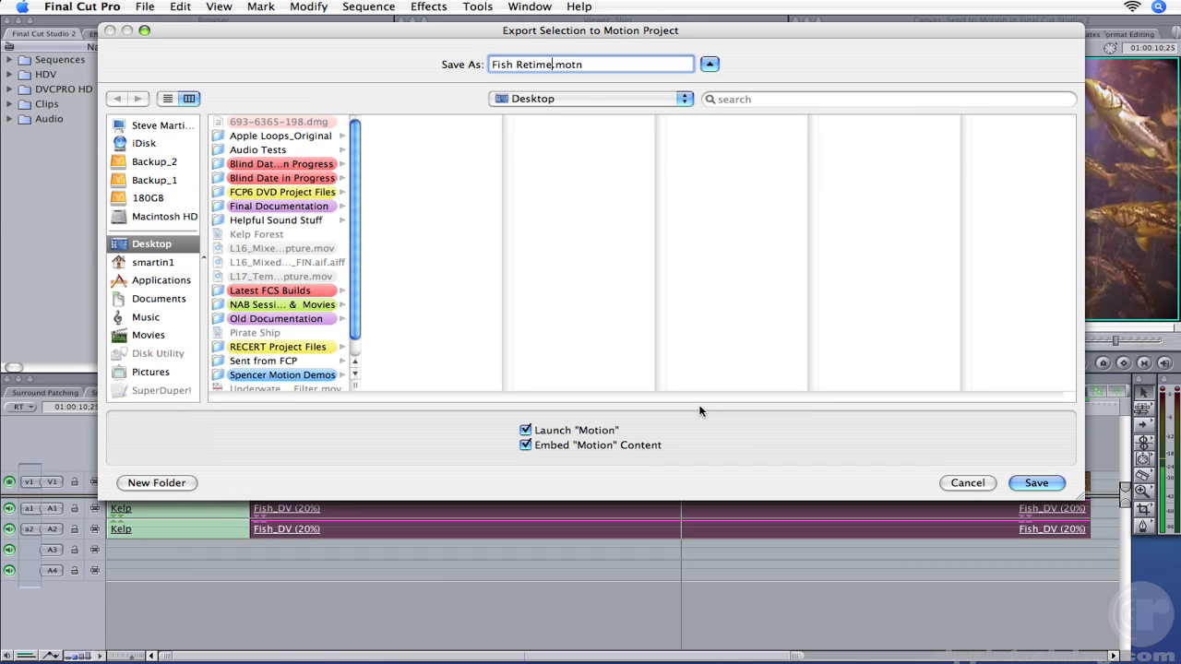
Step: Save the export to launch Motion, preview the slowed footage, and inspect the Fish_DV layer
left_click(1036, 483)
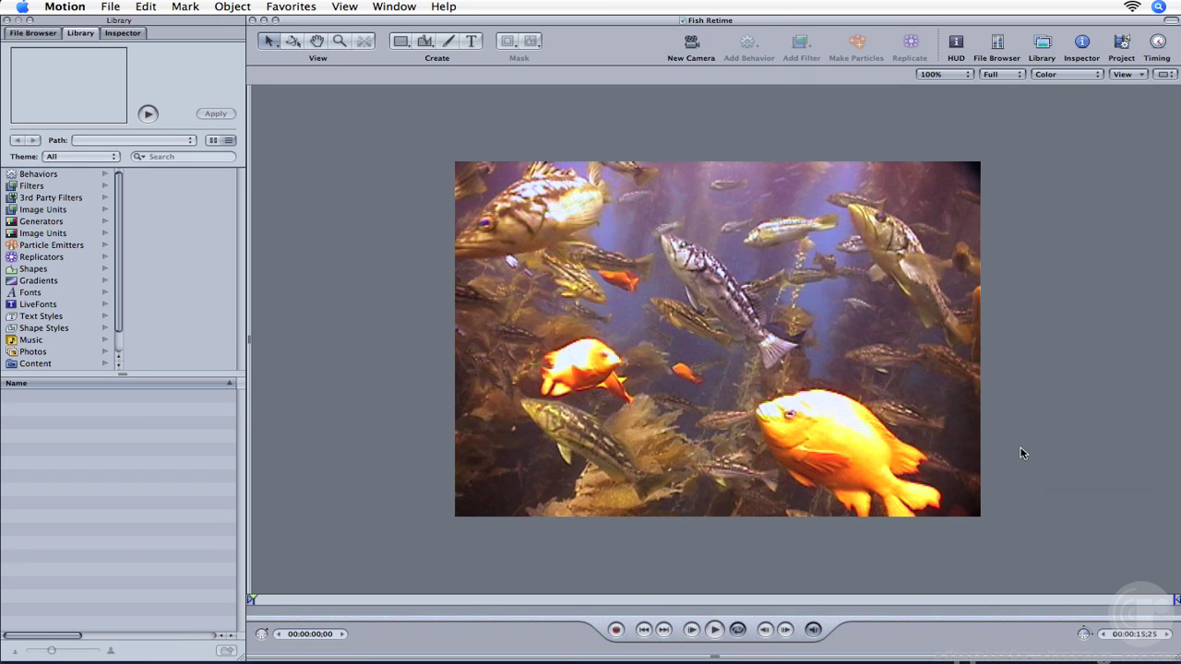
key("space")
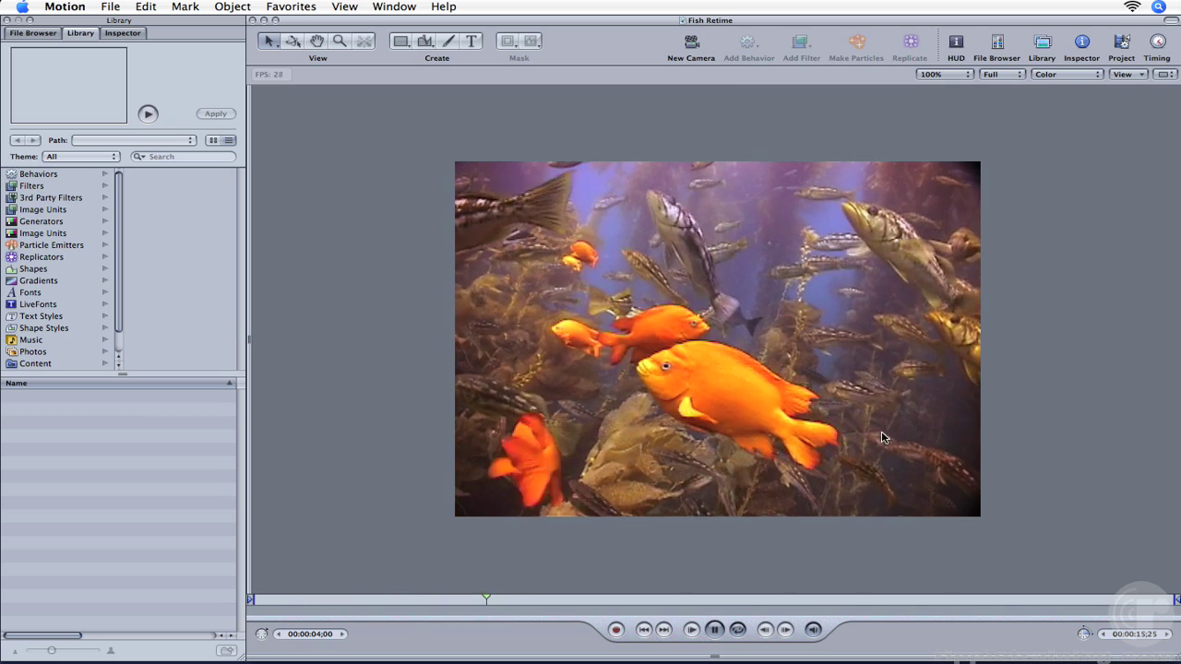
key("space")
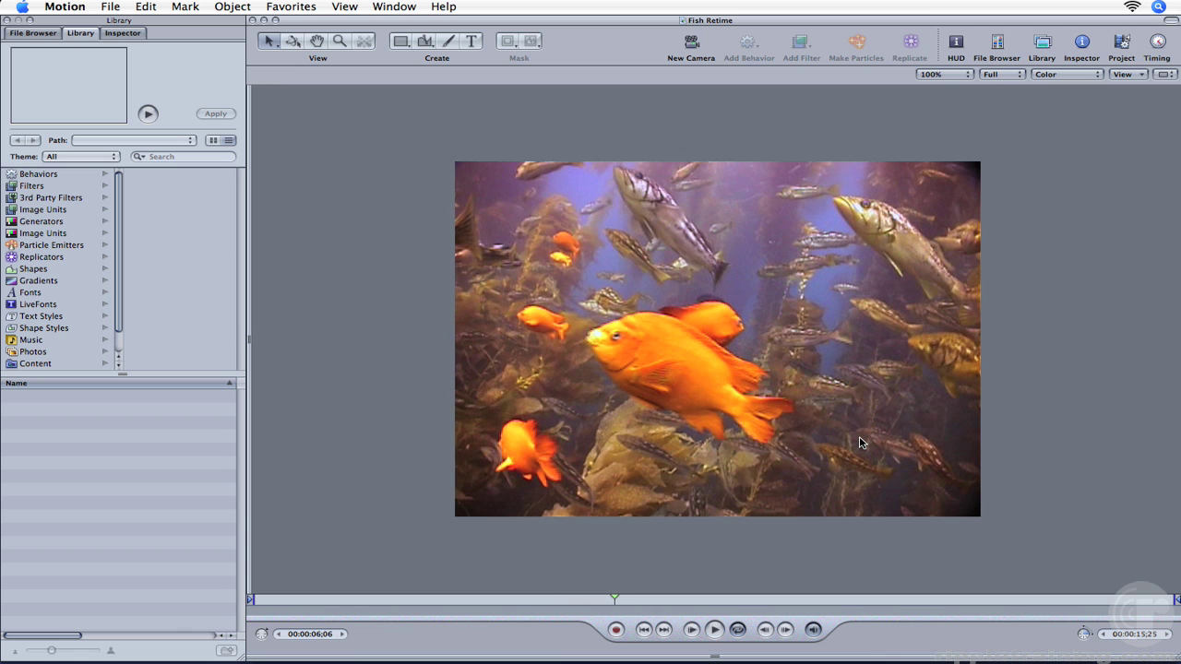
left_click(656, 336)
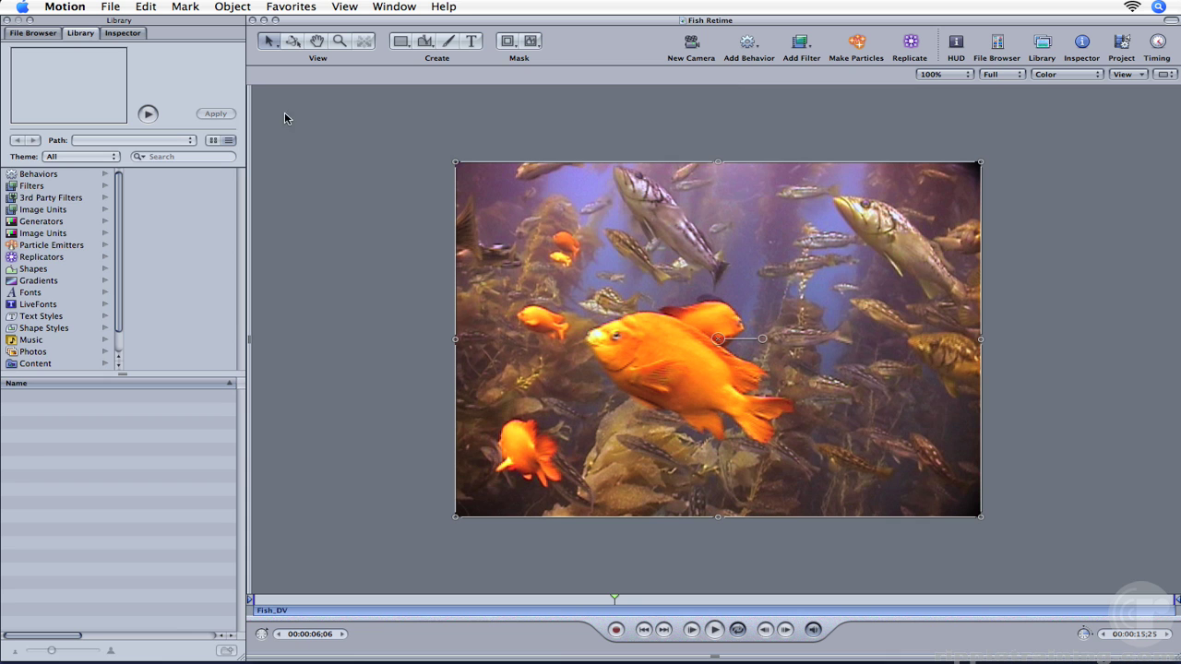
left_click(129, 34)
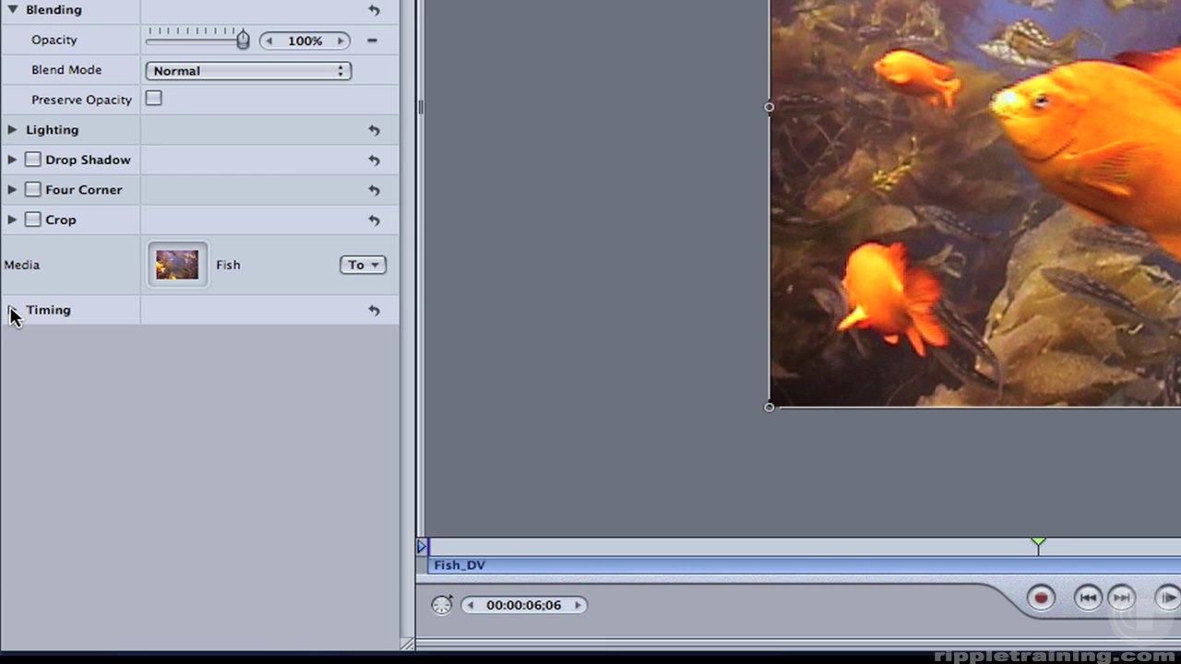
Step: Expand the layer's Timing settings, keep Constant Speed time remapping, and bring up the Frame Blending options
left_click(13, 314)
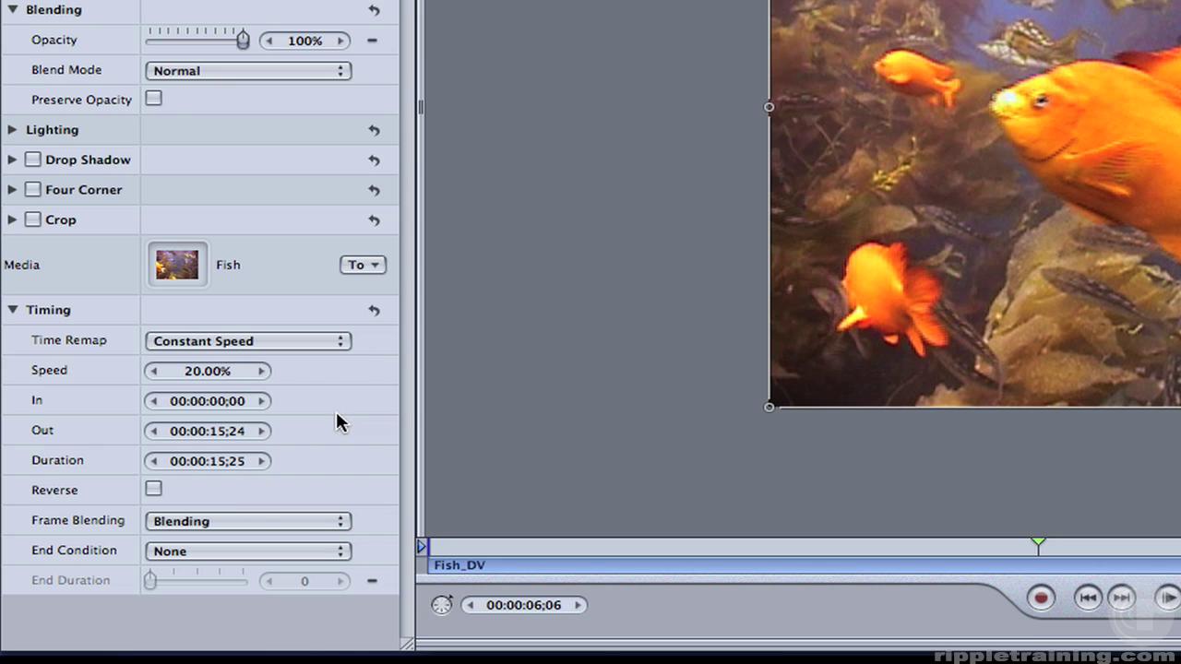
left_click(307, 344)
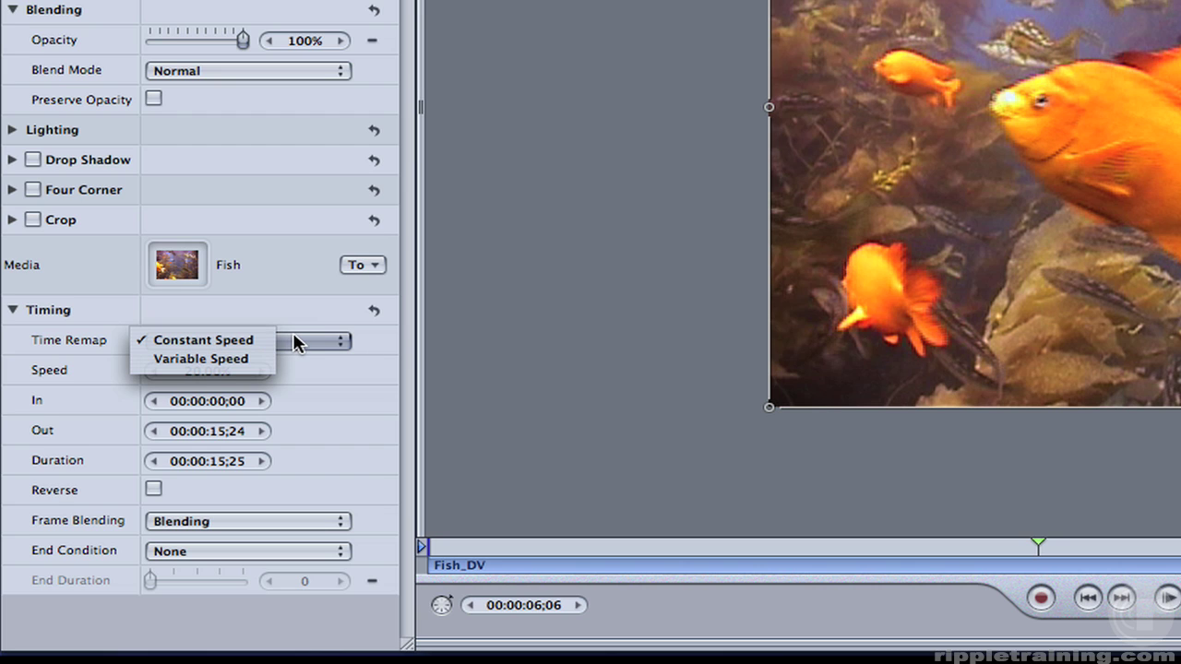
left_click(295, 344)
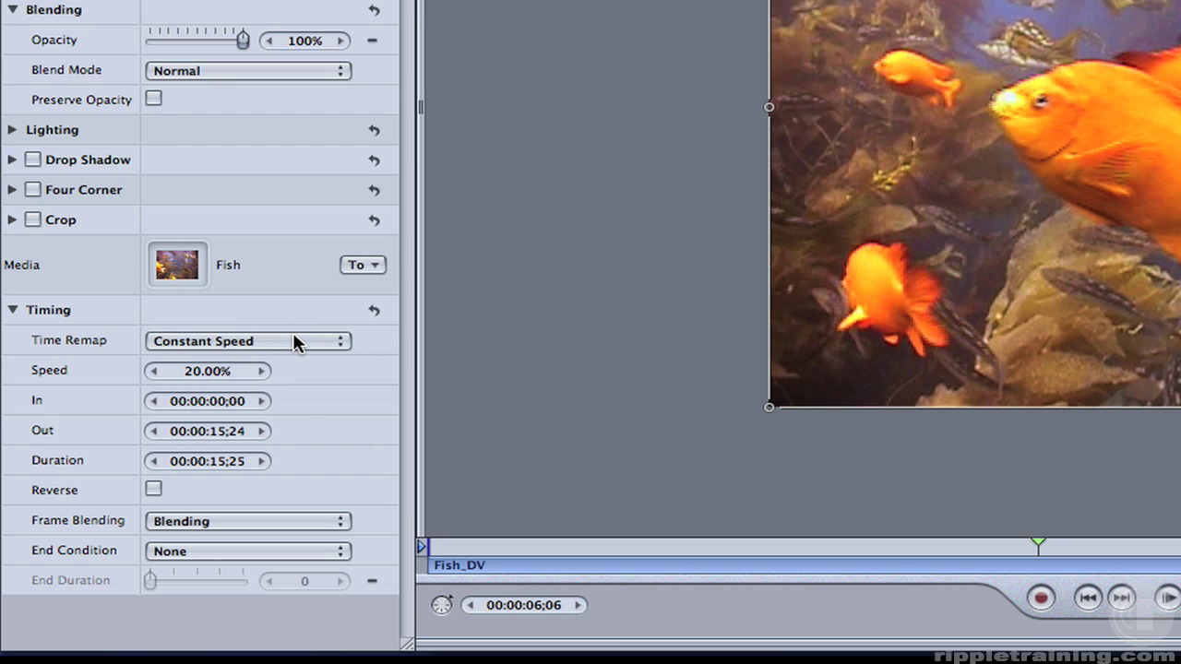
left_click(253, 521)
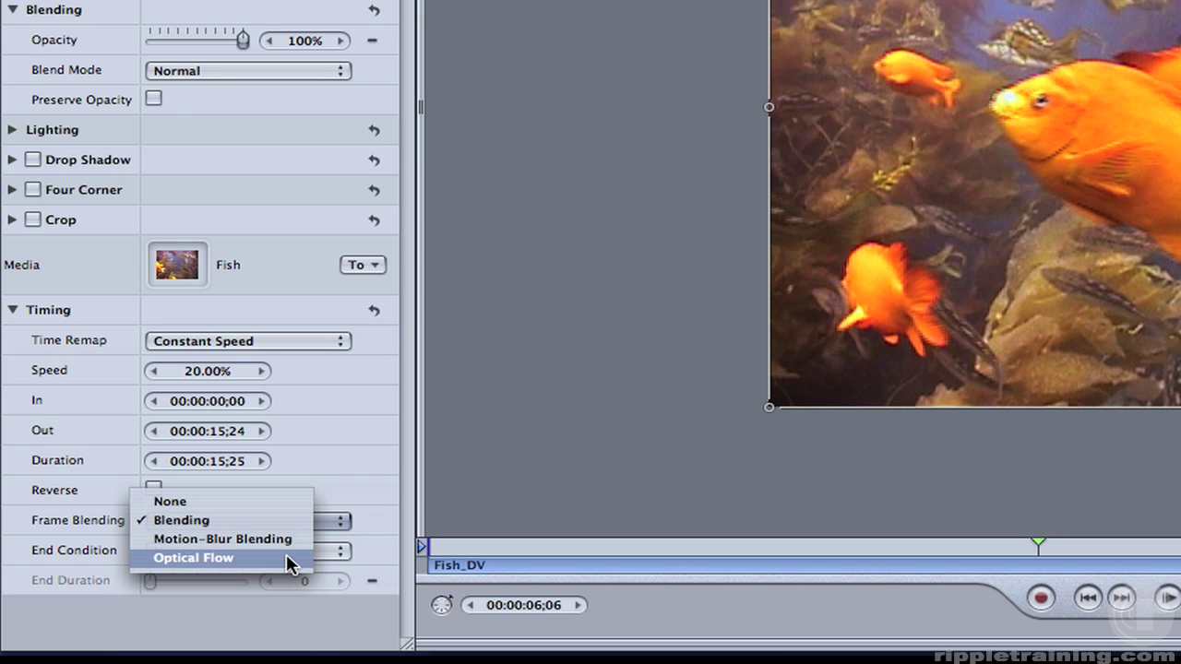
Step: Set the Fish_DV layer's Frame Blending to Optical Flow and check the analysis progress
left_click(289, 559)
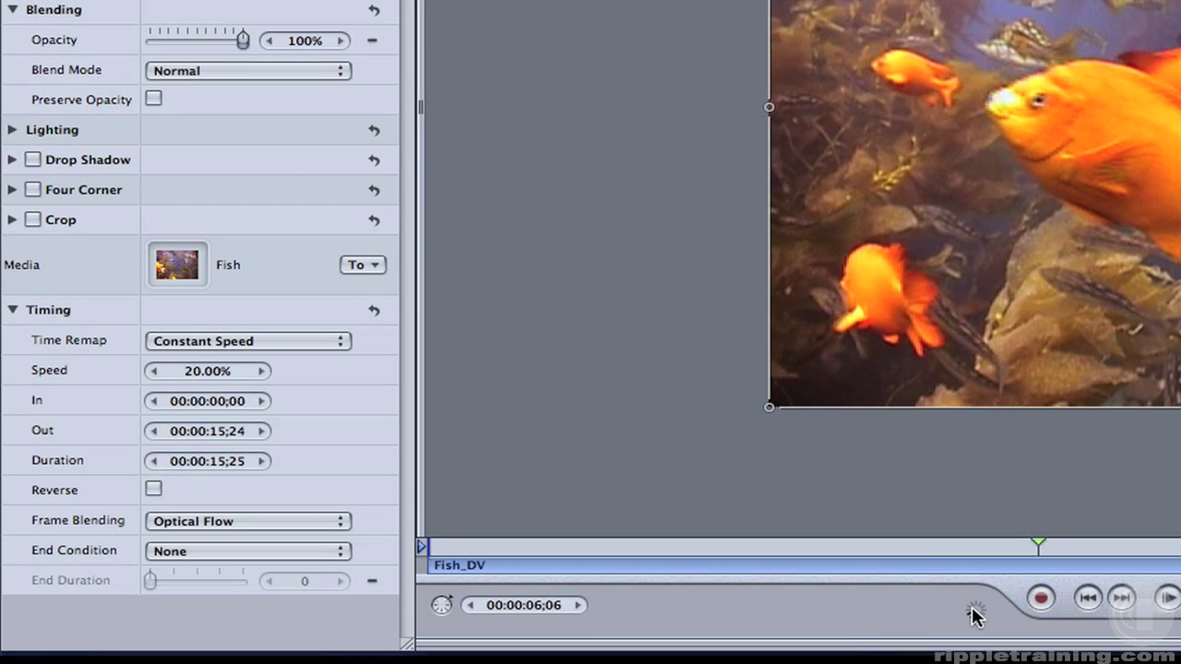
left_click(975, 613)
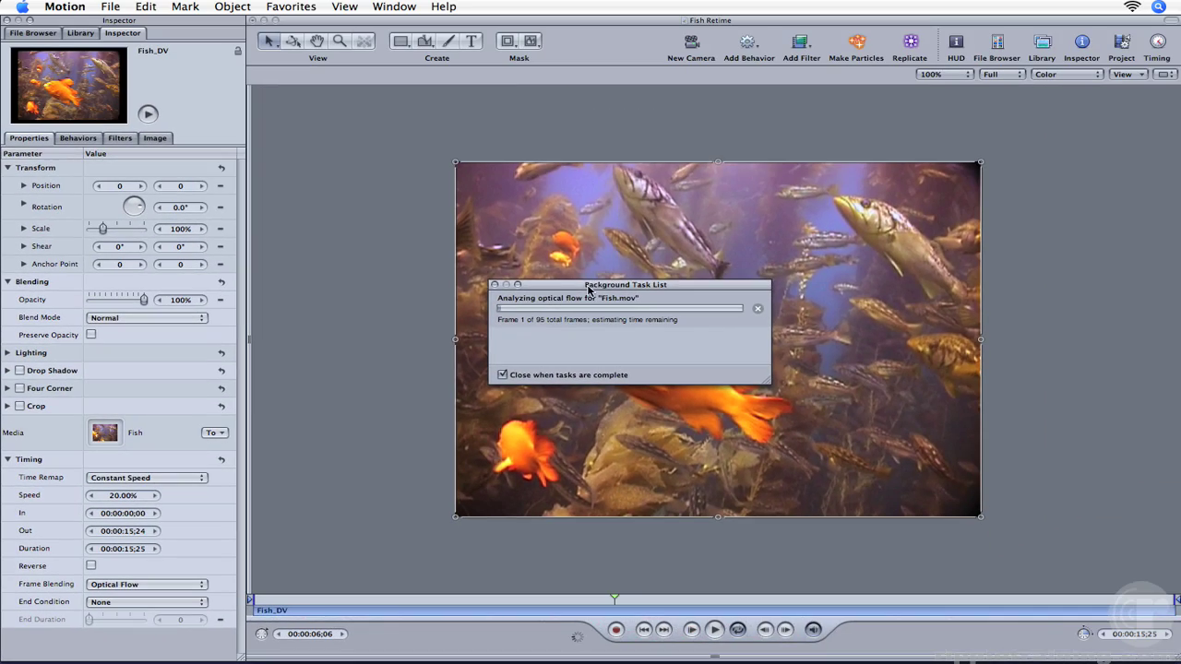
left_click_drag(587, 289, 404, 476)
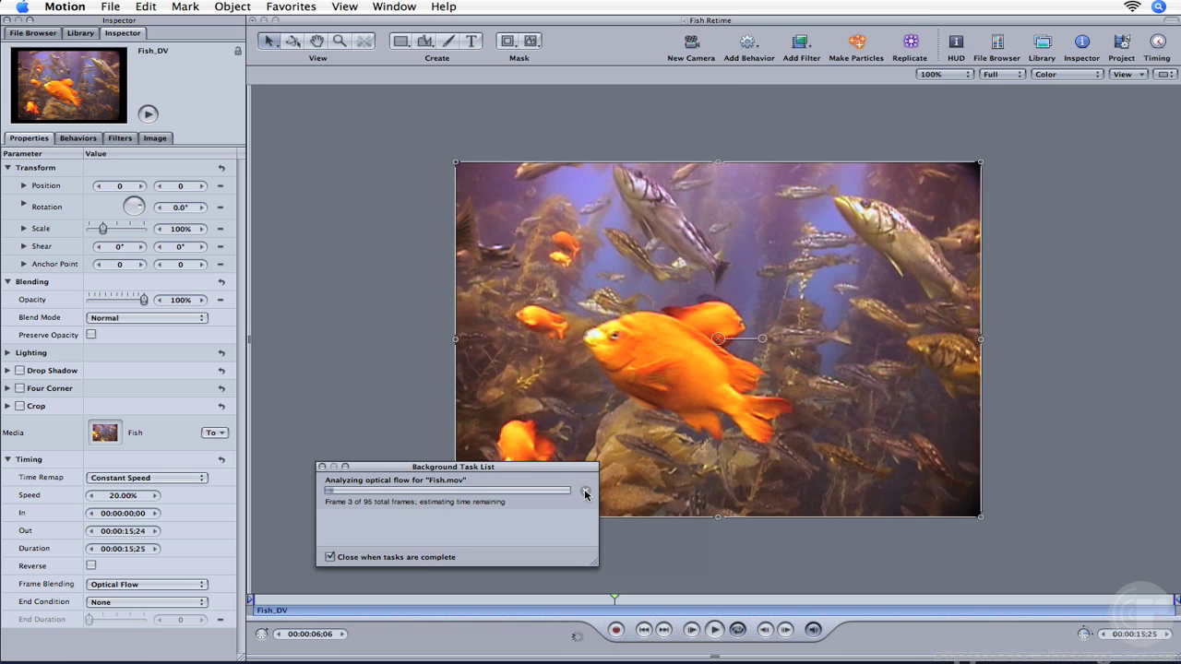
left_click(328, 468)
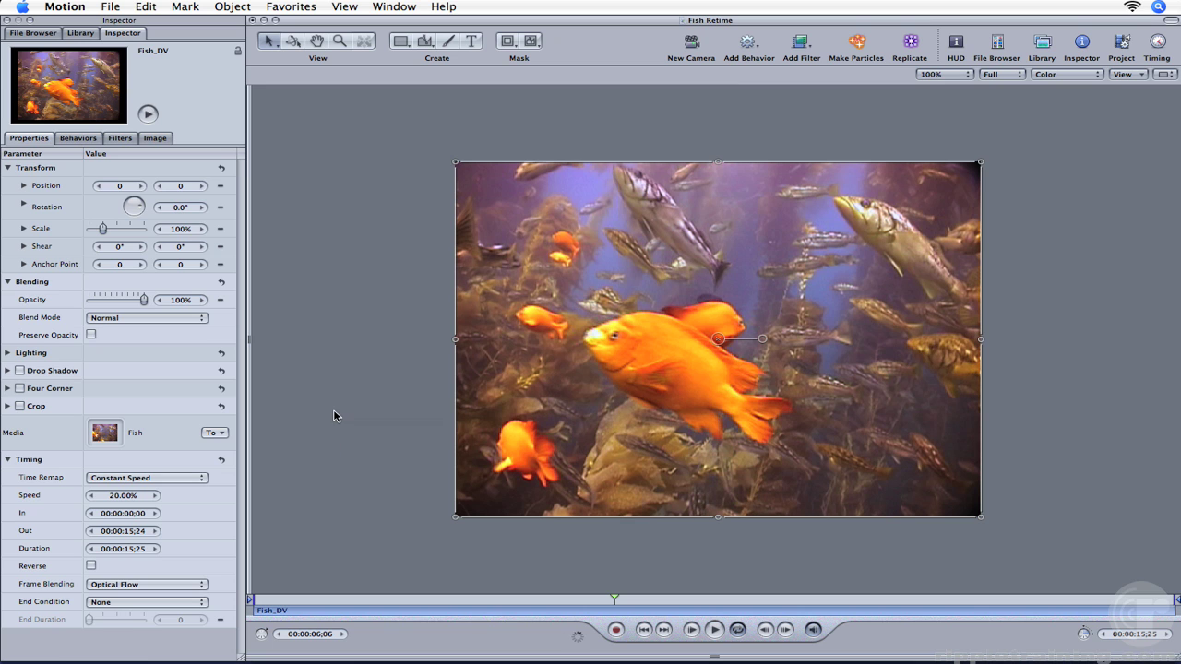
left_click(389, 9)
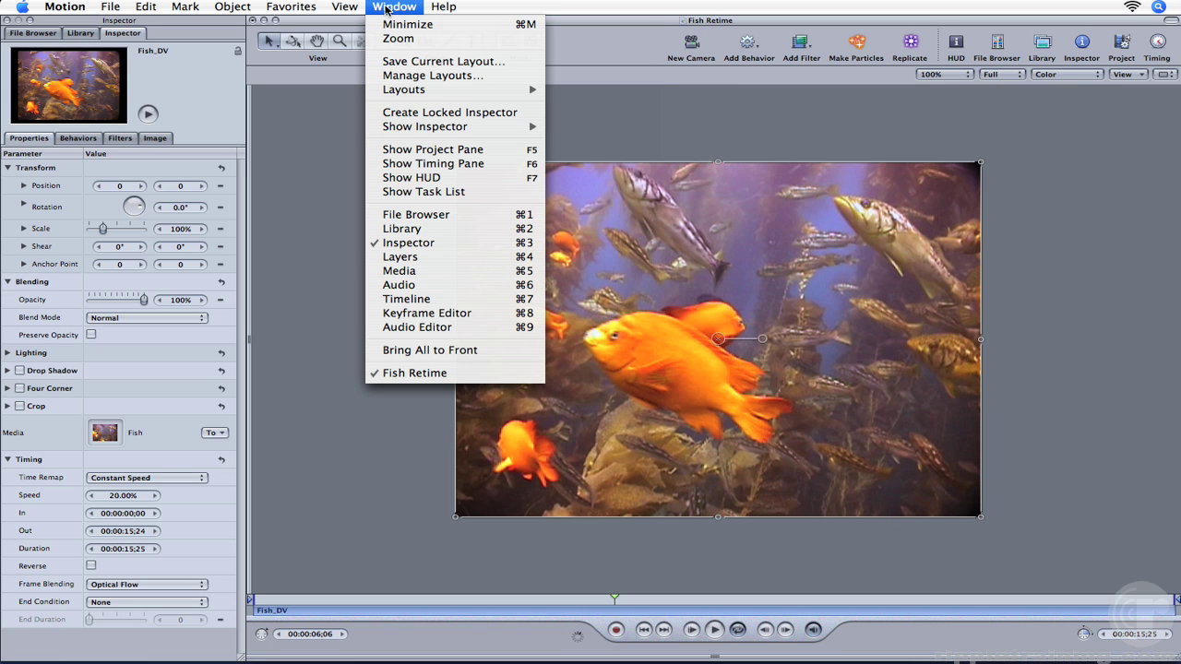
Step: Review the background task list, then save the Fish Retime Motion project
left_click(390, 192)
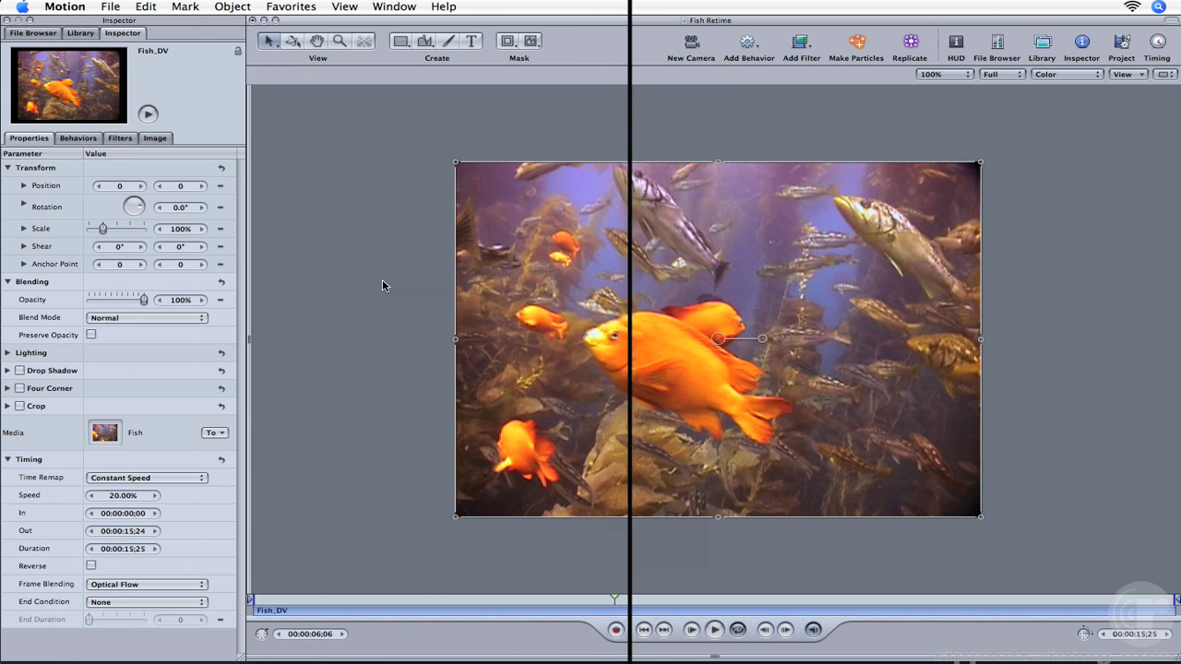
left_click(109, 6)
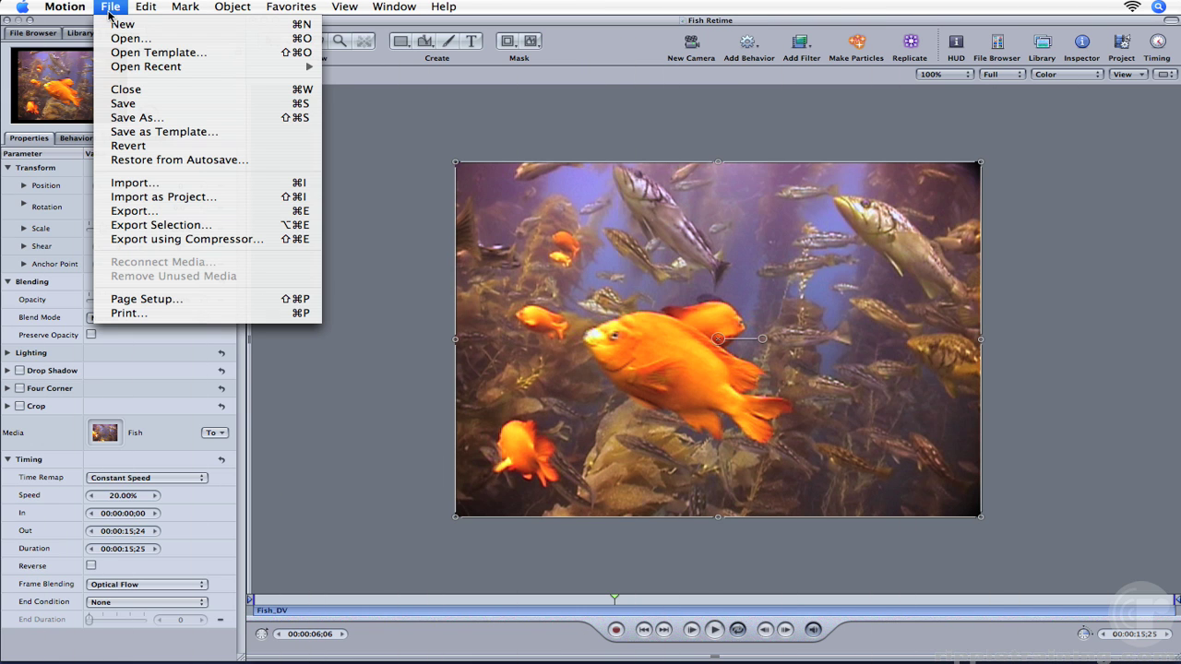
left_click(122, 104)
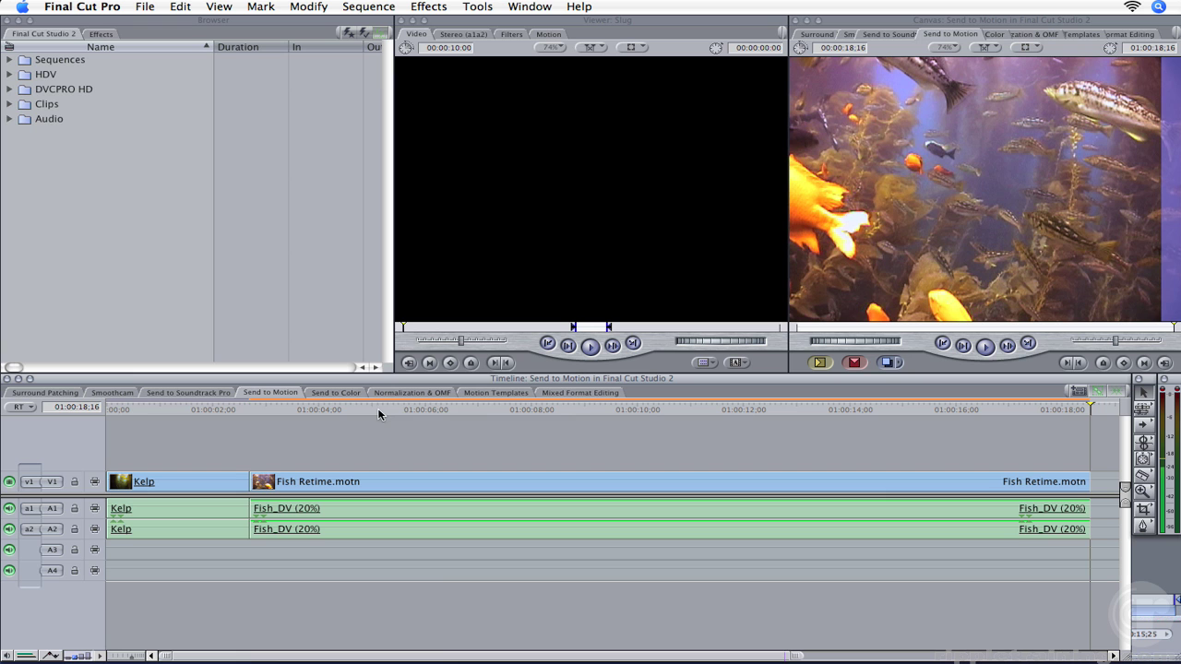
Step: Play back the returned Fish Retime.motn clip and reopen it in Motion for editing
left_click_drag(438, 412, 356, 421)
key("space")
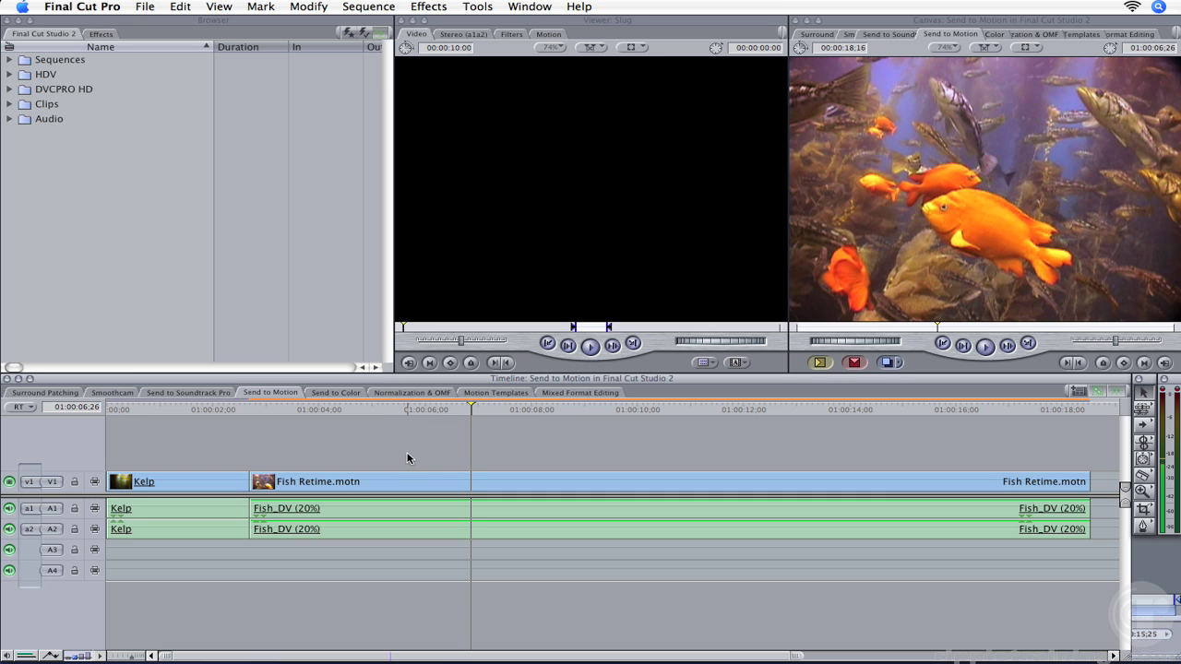
right_click(403, 482)
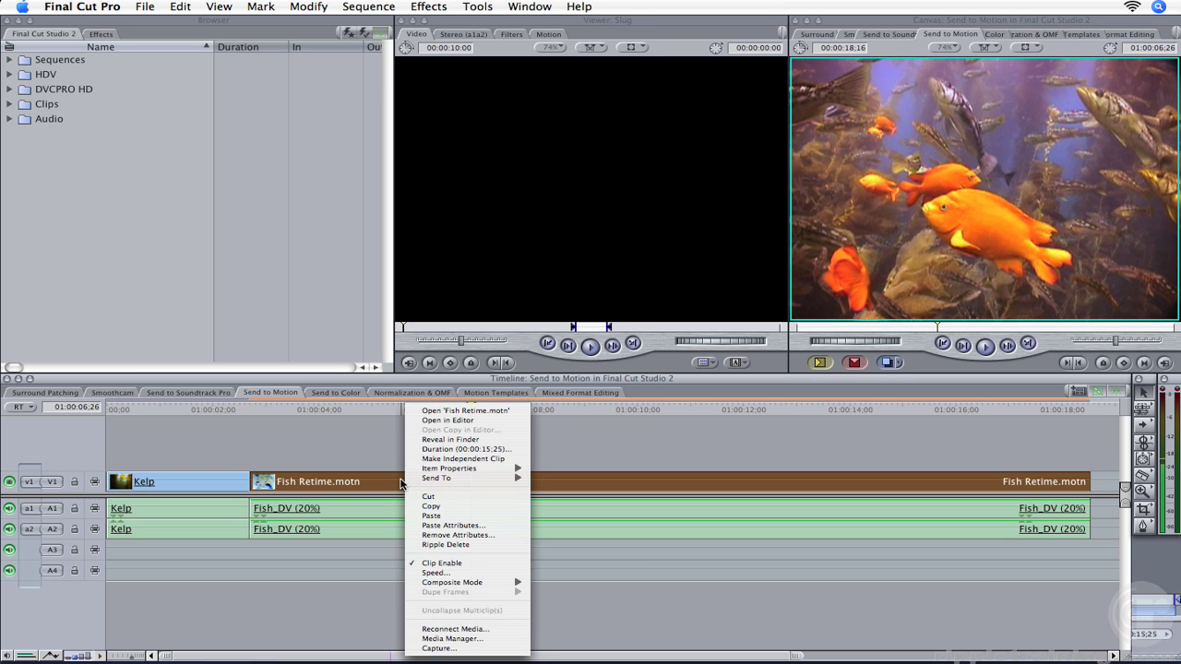
left_click(452, 421)
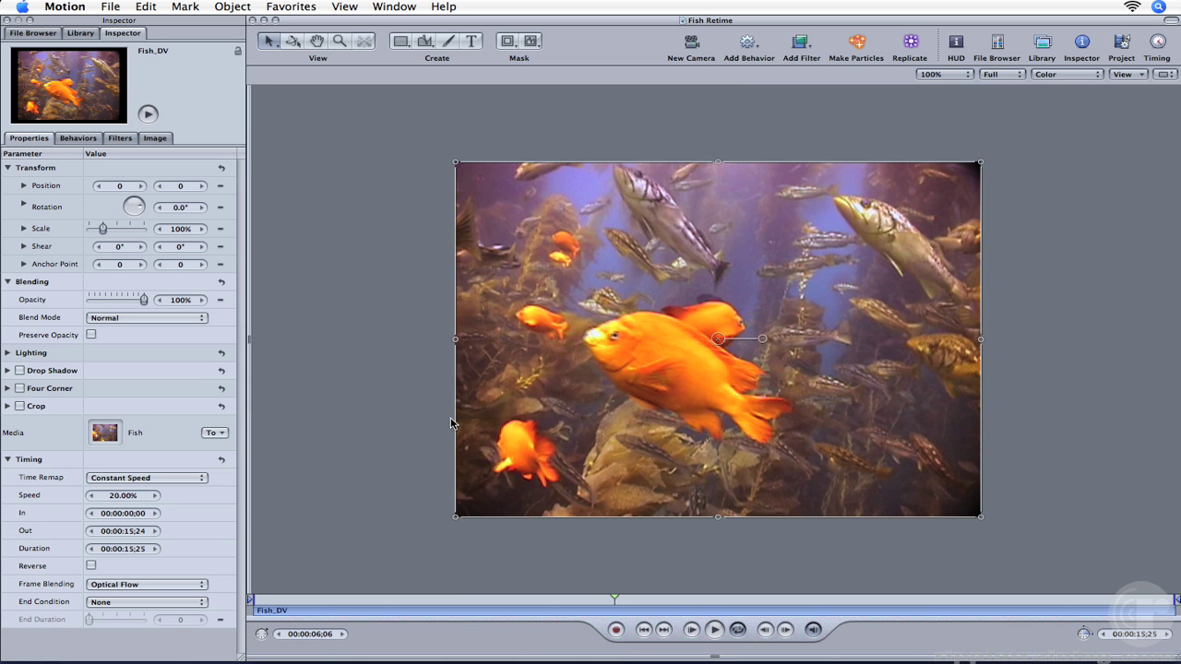